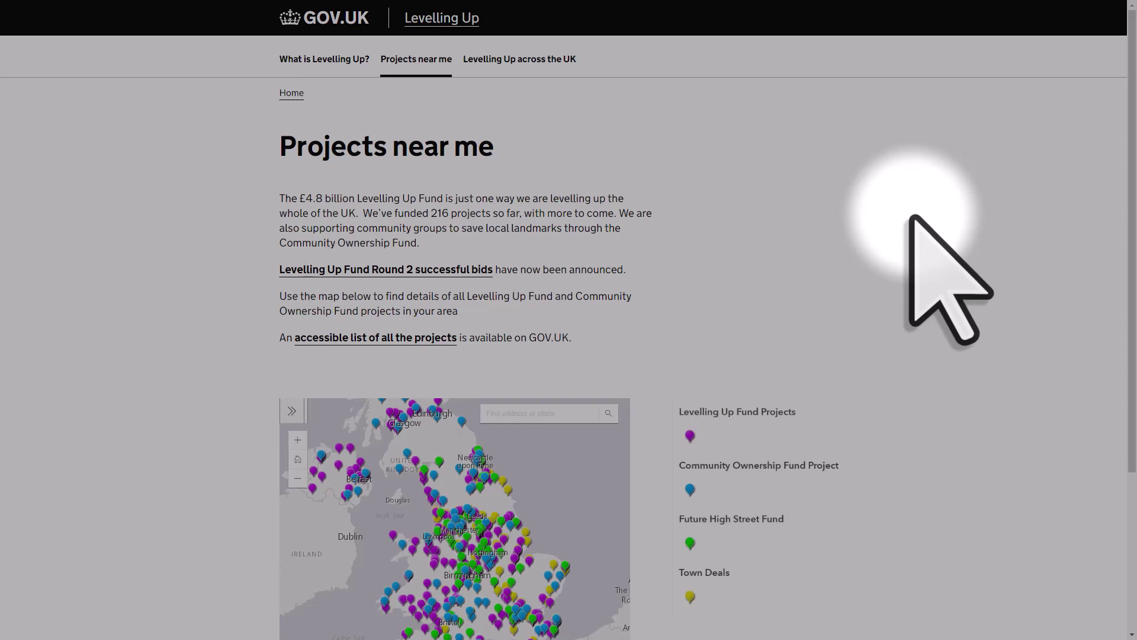
# Step: Scroll through the Levelling Up 'Projects near me' page and pan the project map slightly
pyautogui.scroll(-4, 913, 218)
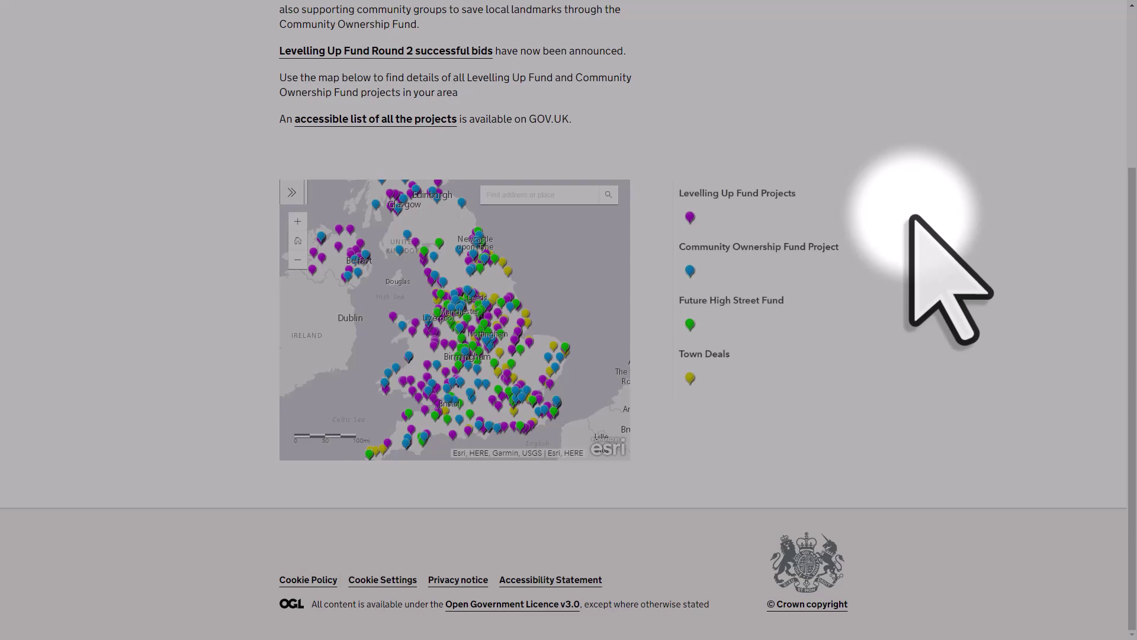
pyautogui.scroll(4, 912, 218)
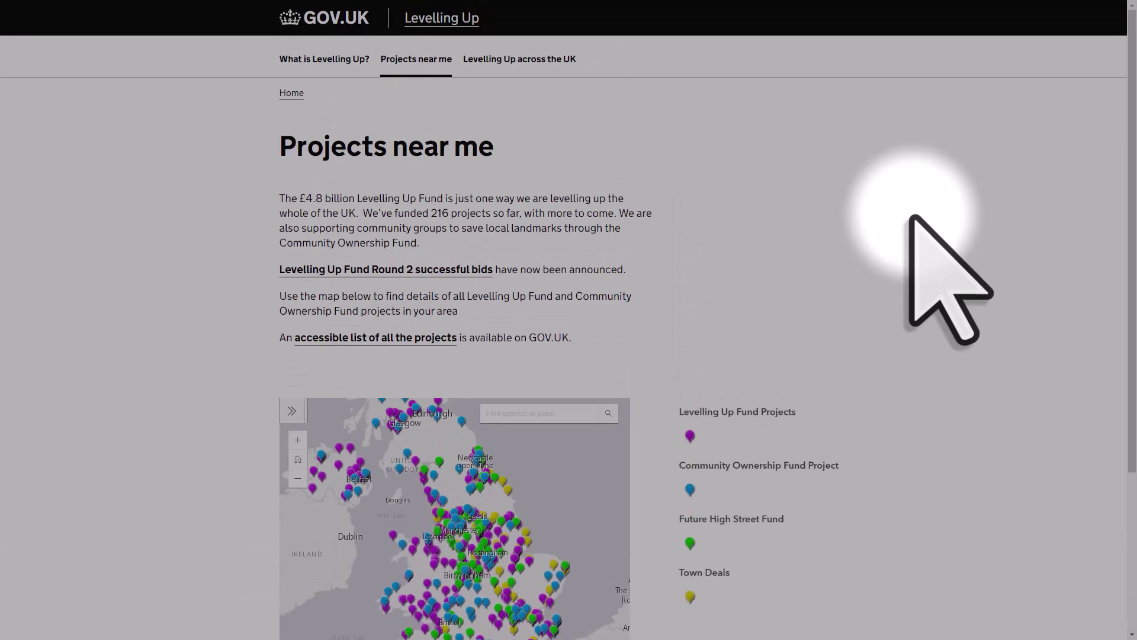
pyautogui.scroll(-3, 912, 218)
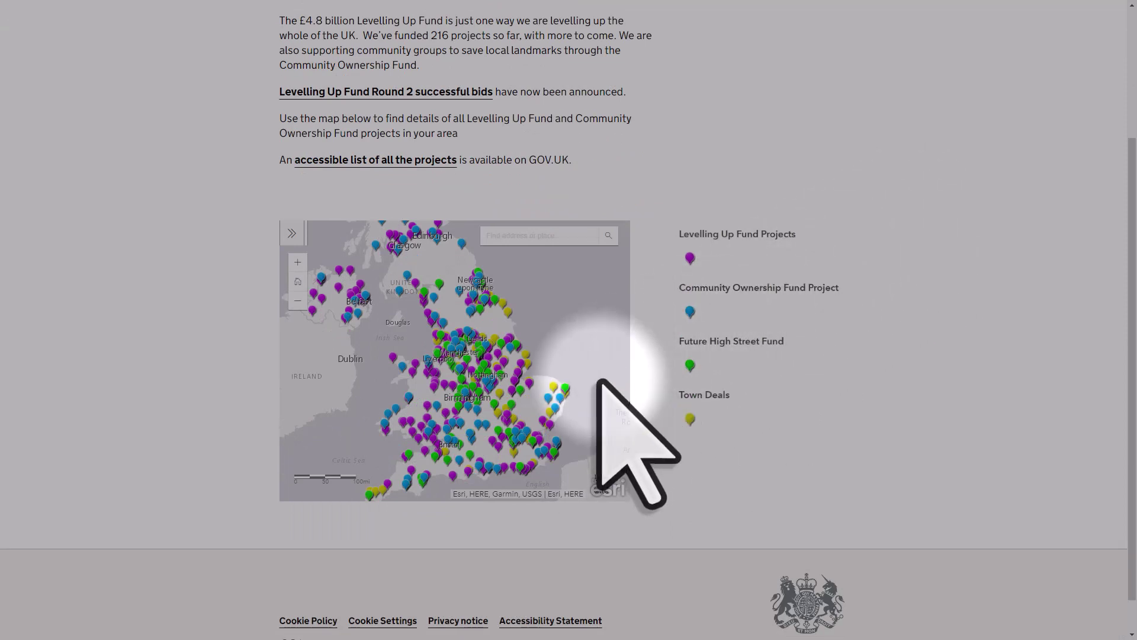
pyautogui.moveTo(600, 381); pyautogui.dragTo(596, 374)
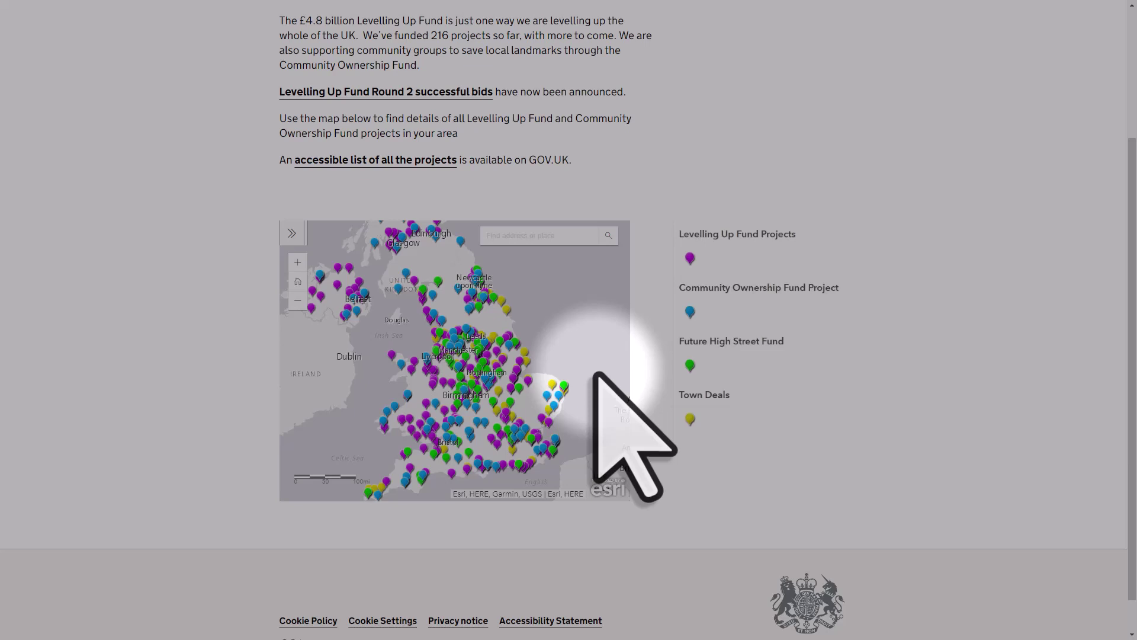
# Step: Inspect the map in DevTools, widen the developer pane, and show the Network panel
pyautogui.rightClick(533, 299)
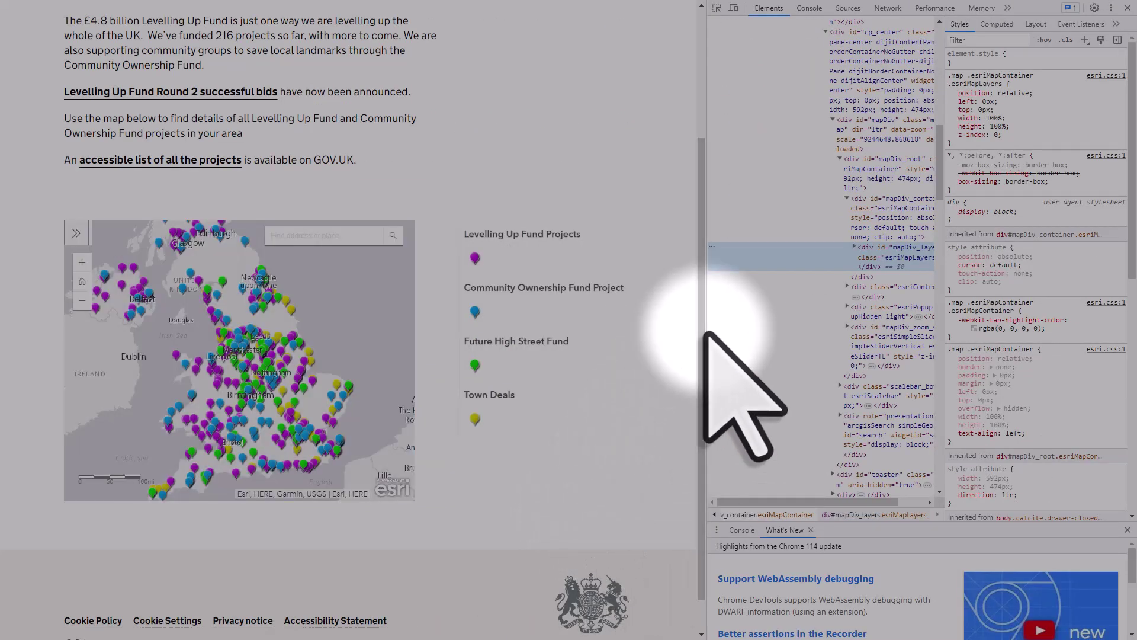
pyautogui.moveTo(706, 333); pyautogui.dragTo(609, 334)
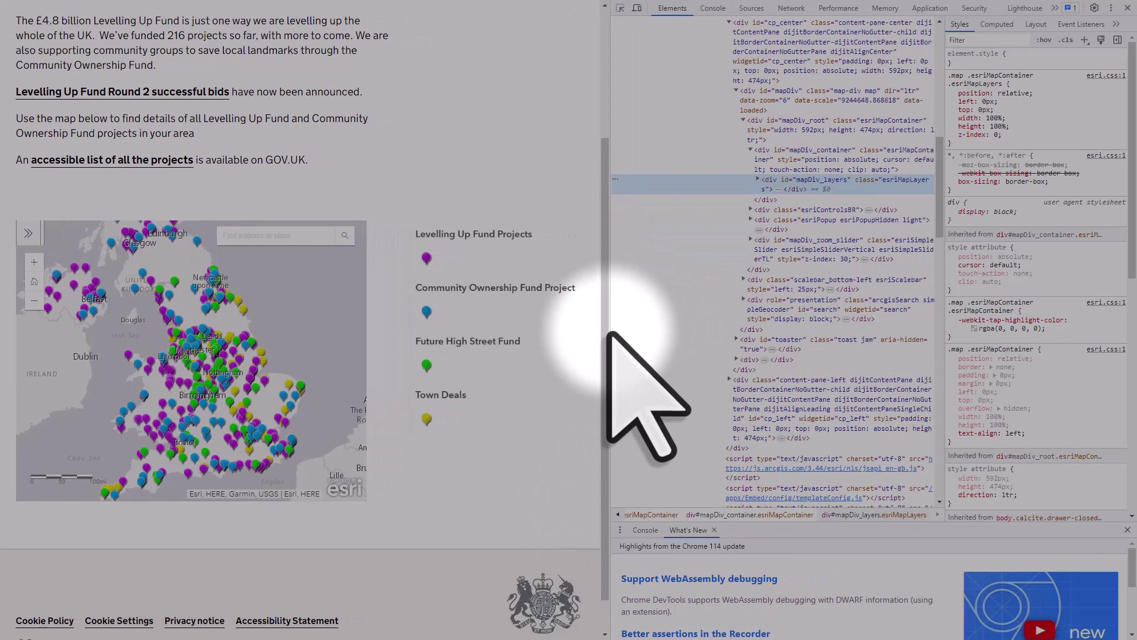
pyautogui.click(787, 8)
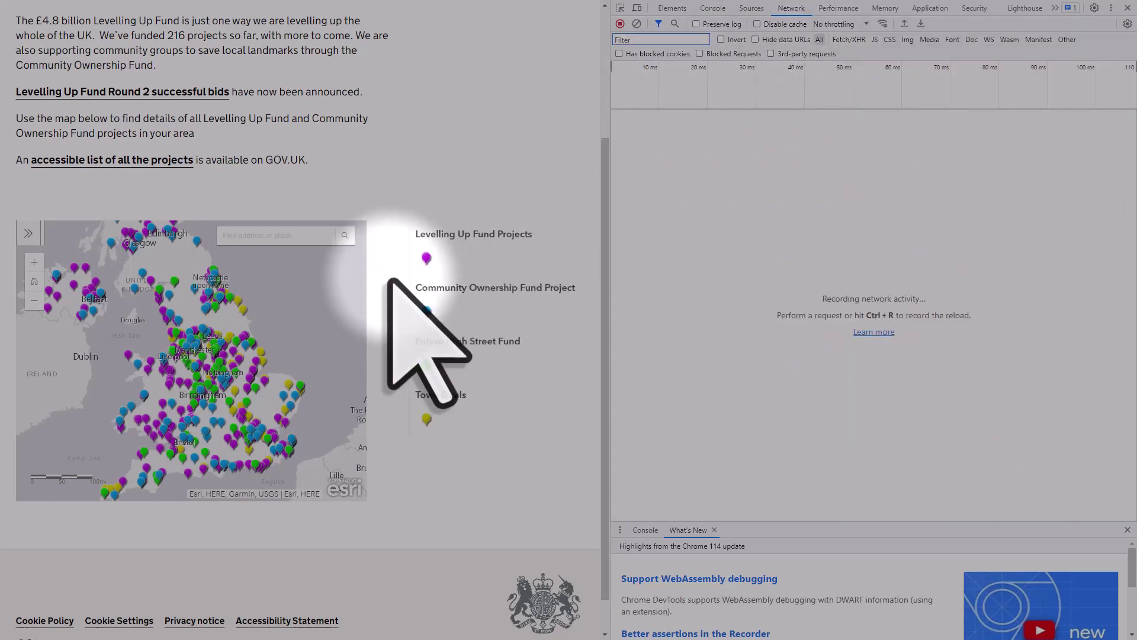
# Step: Reload the page to record its requests, sort them by name, and focus the filter box
pyautogui.hotkey('ctrl', 'r')
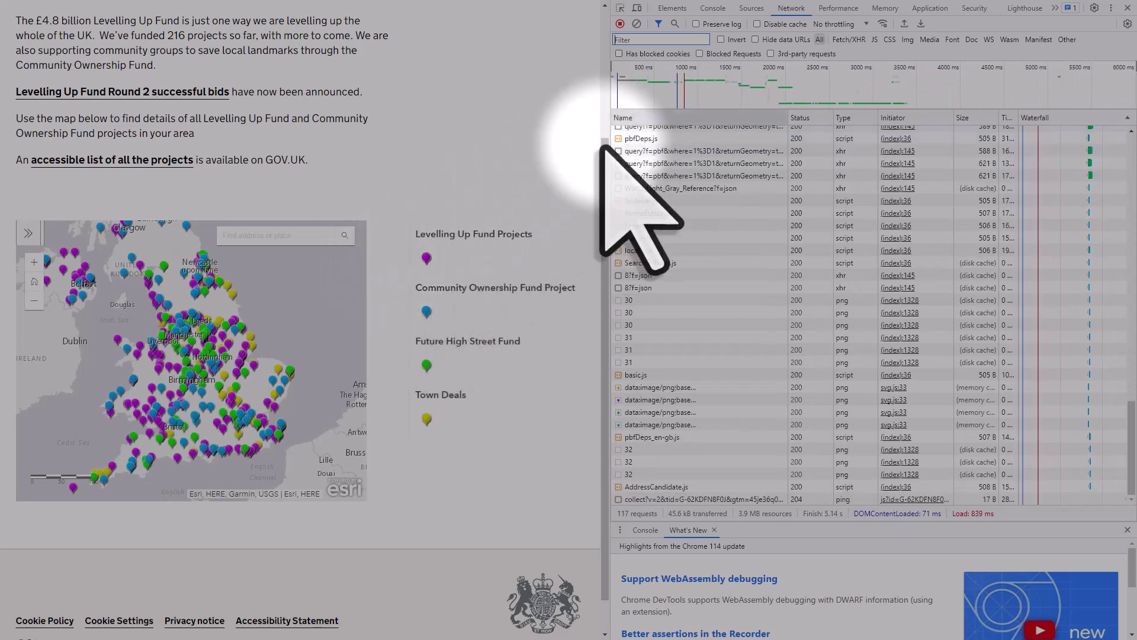
pyautogui.click(646, 121)
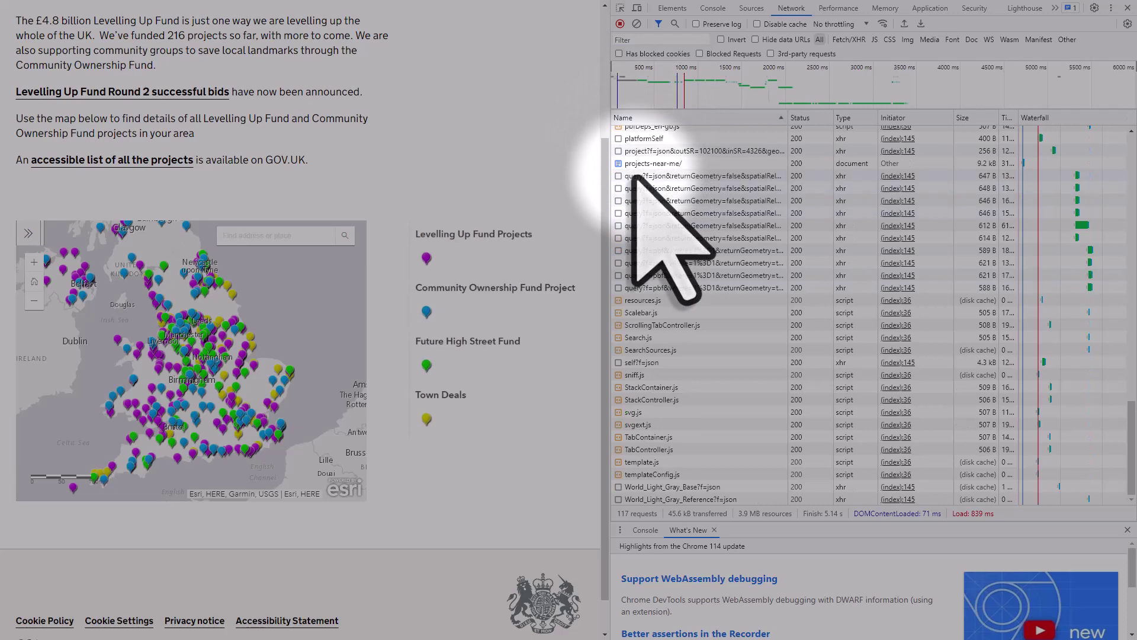
pyautogui.click(655, 42)
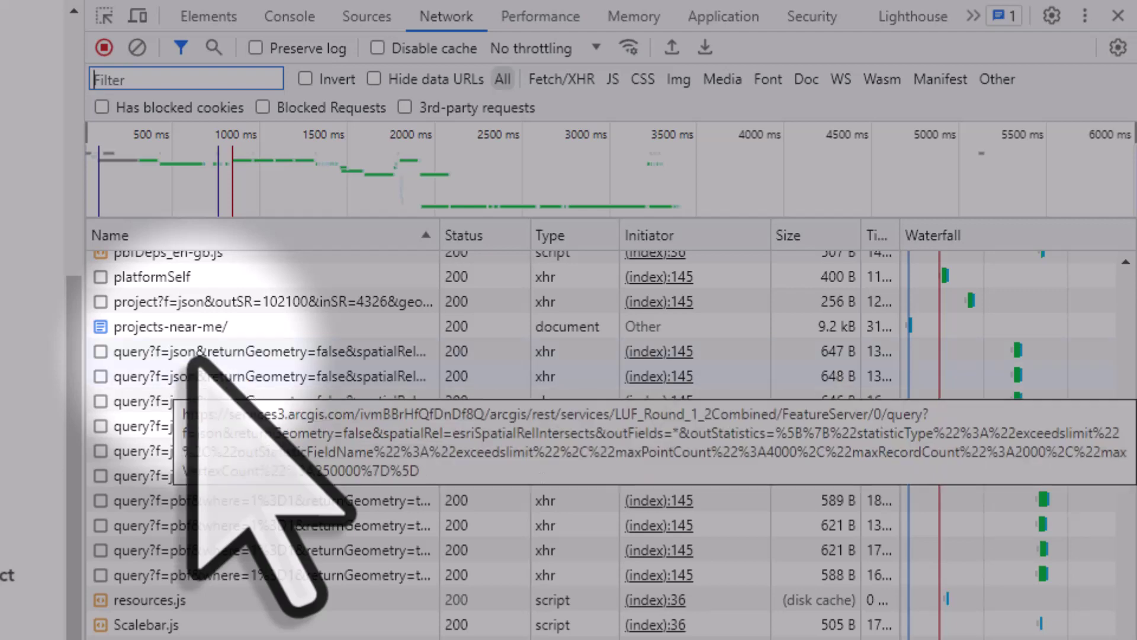
# Step: Open the Headers of the query?f=json map request and locate its Request URL
pyautogui.click(177, 379)
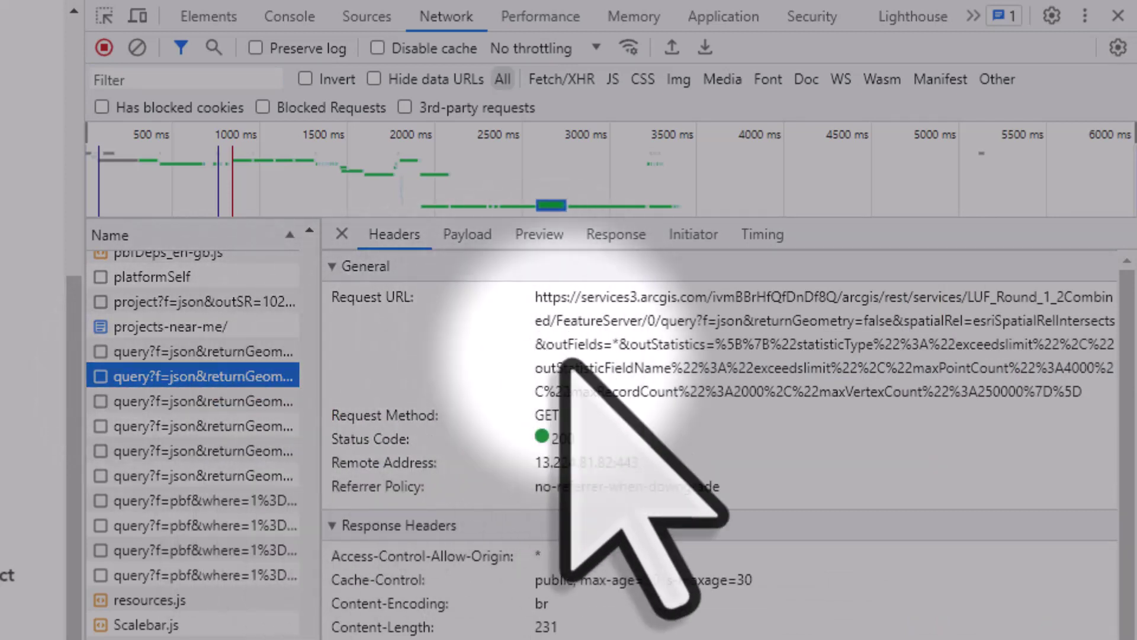
pyautogui.scroll(-5, 711, 444)
pyautogui.scroll(-6, 744, 595)
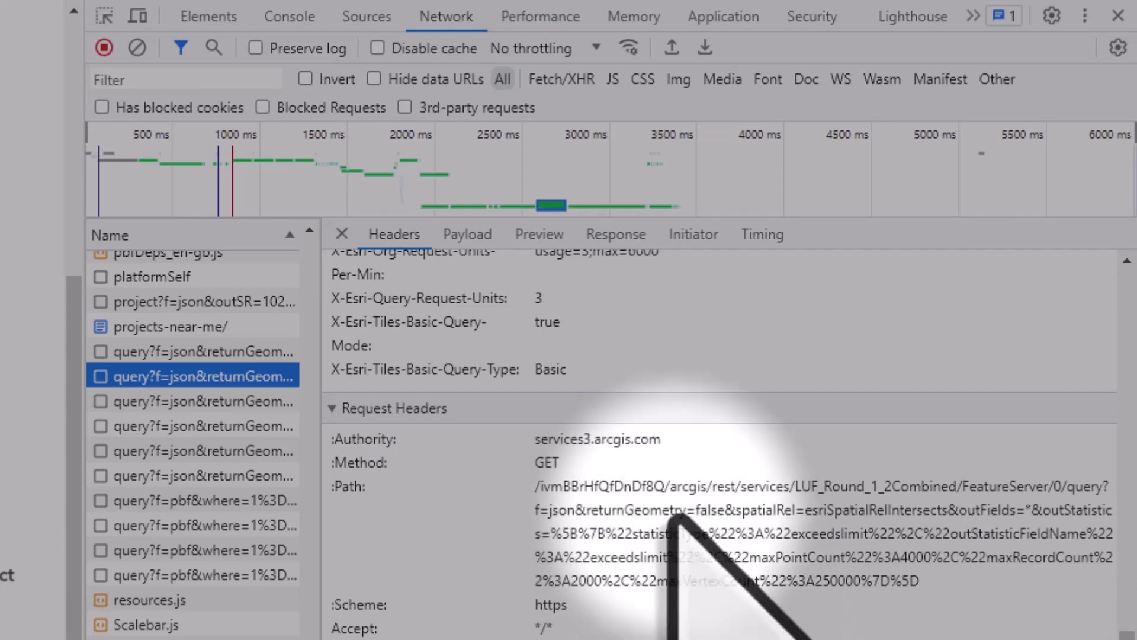
pyautogui.scroll(10, 652, 521)
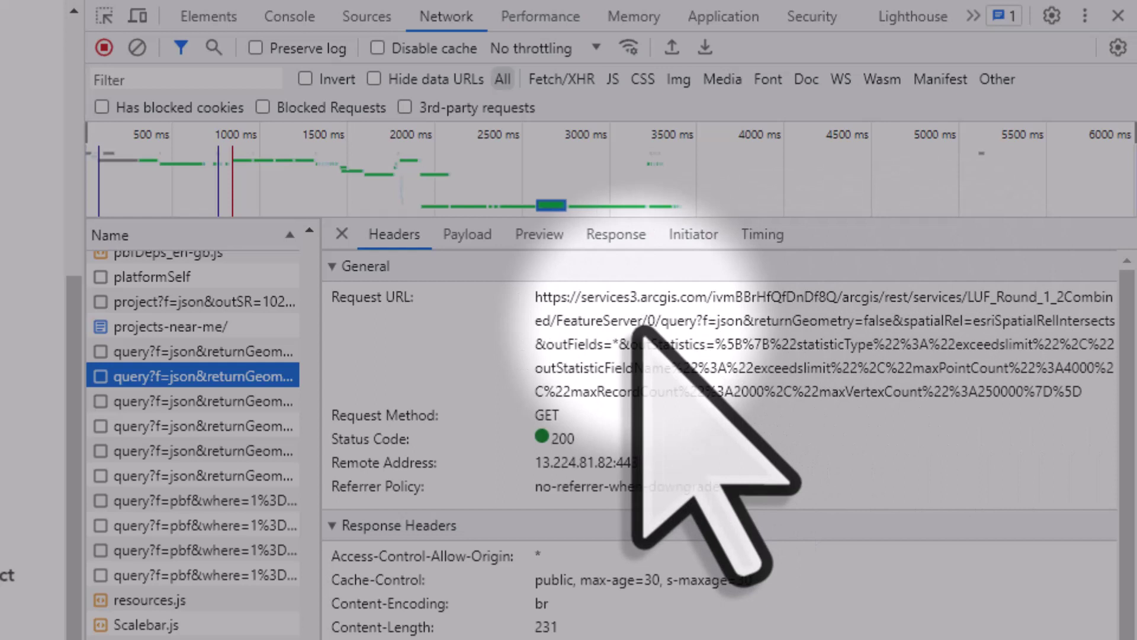
# Step: Copy the LUF_Round_1_2Combined Request URL up to FeatureServer/
pyautogui.moveTo(637, 323)
pyautogui.mouseDown()
pyautogui.moveTo(556, 317)
pyautogui.moveTo(574, 299)
pyautogui.moveTo(554, 301)
pyautogui.moveTo(643, 323)
pyautogui.mouseUp()
pyautogui.hotkey('ctrl', 'c')
pyautogui.click(543, 295)
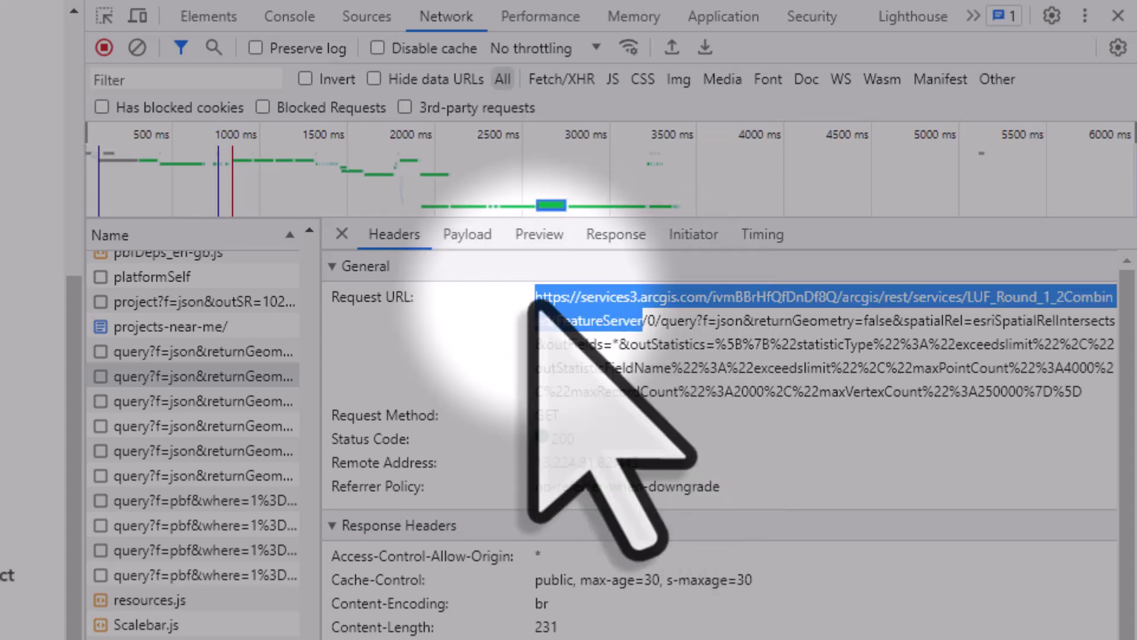
pyautogui.rightClick(615, 322)
pyautogui.click(636, 335)
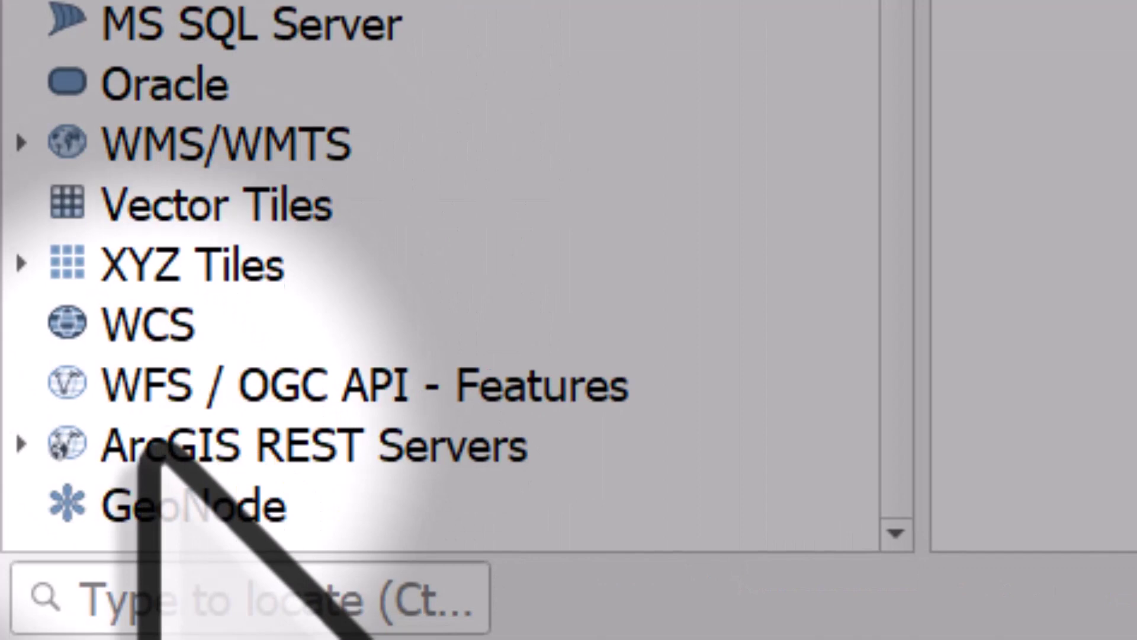
# Step: Start a new connection under ArcGIS REST Servers in the QGIS Browser
pyautogui.click(60, 593)
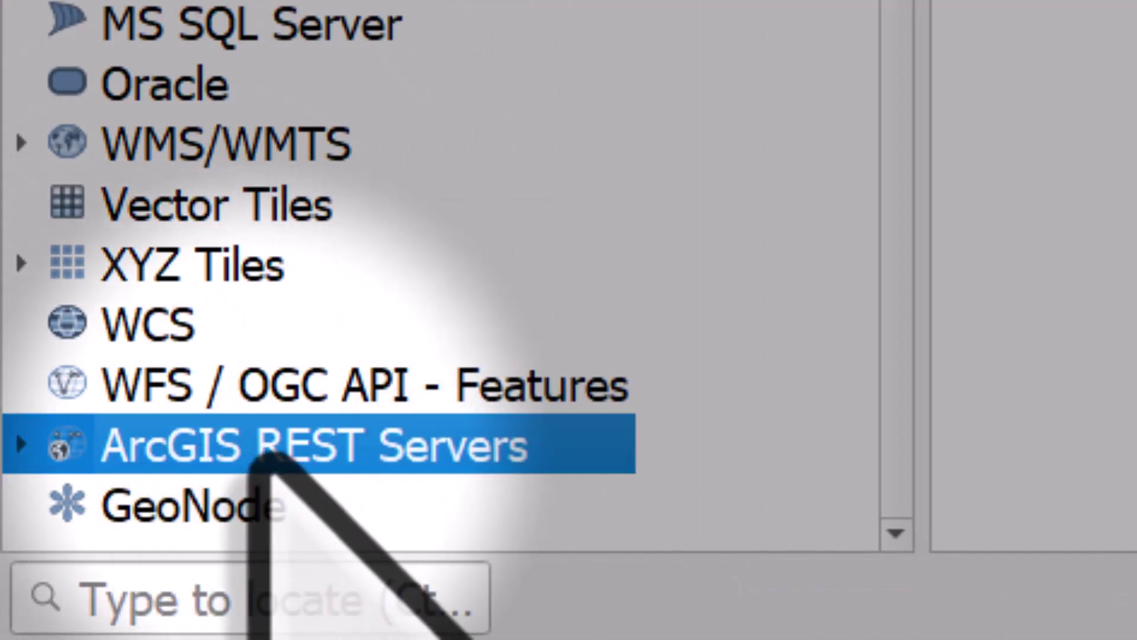
pyautogui.rightClick(261, 456)
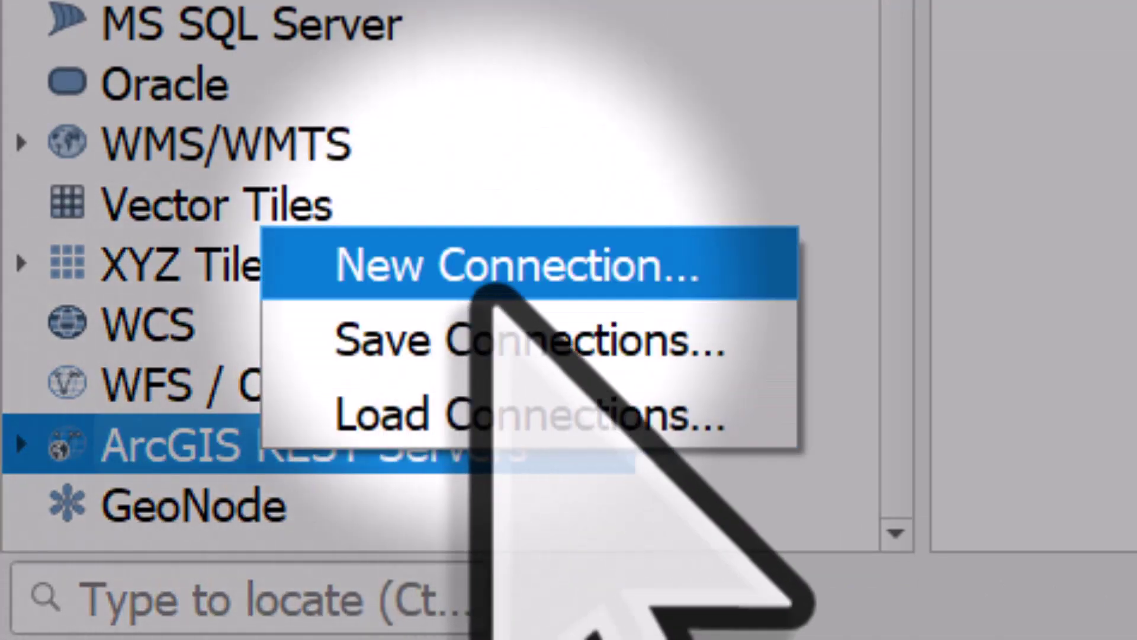
pyautogui.click(508, 267)
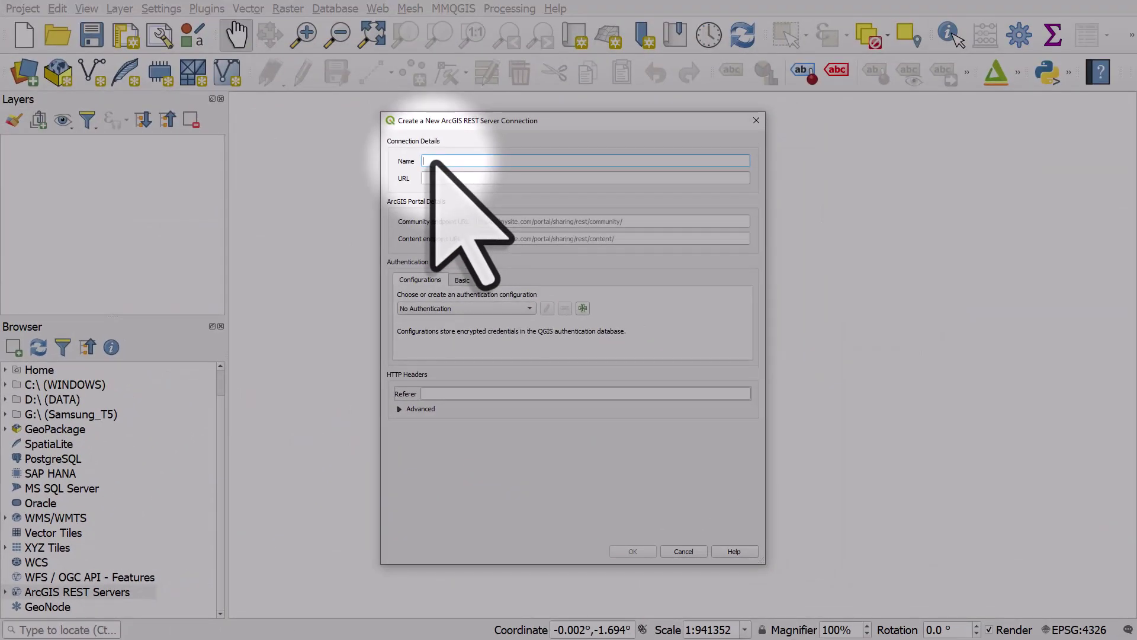
# Step: Name the connection 'Example web map', paste the FeatureServer URL, and save it
pyautogui.write('Example web map')
pyautogui.click(454, 180)
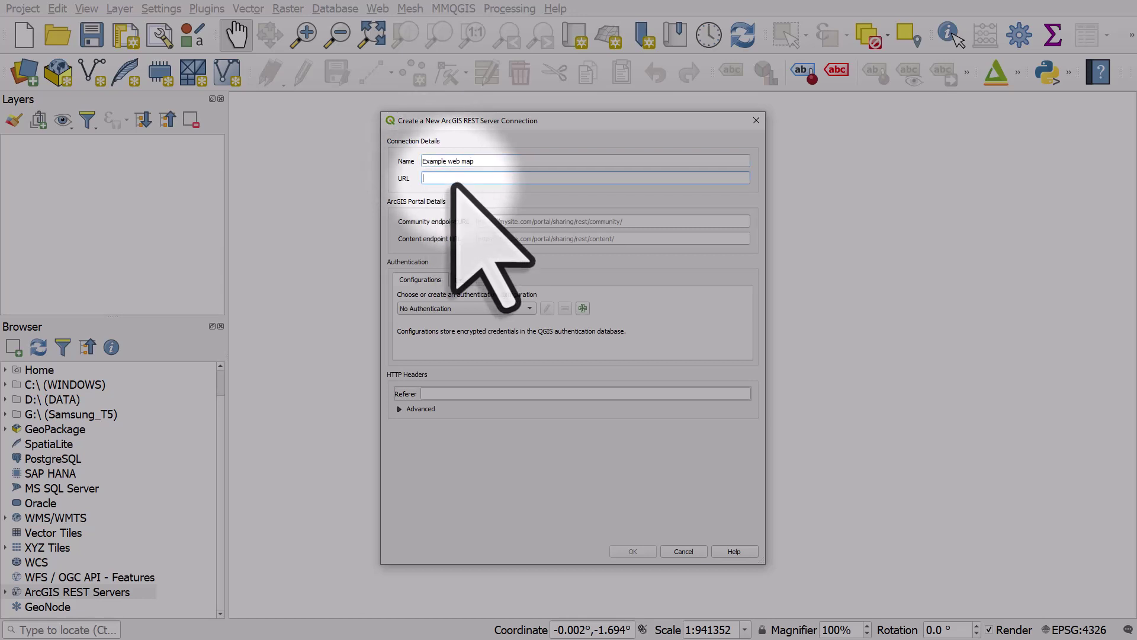
pyautogui.hotkey('ctrl', 'v')
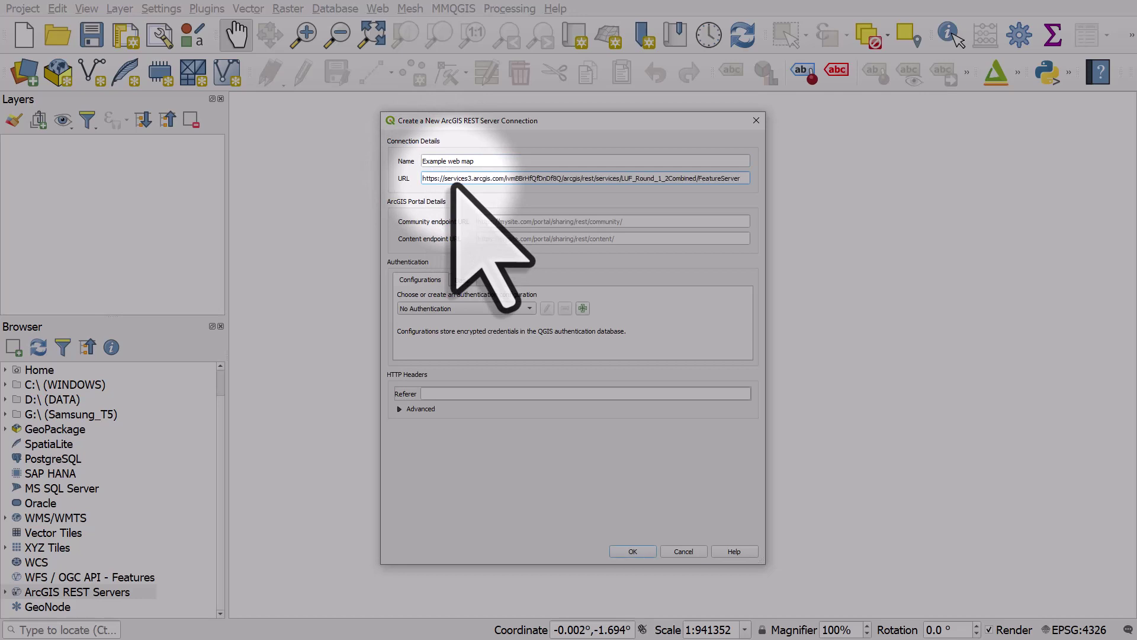
pyautogui.moveTo(743, 178); pyautogui.dragTo(697, 180)
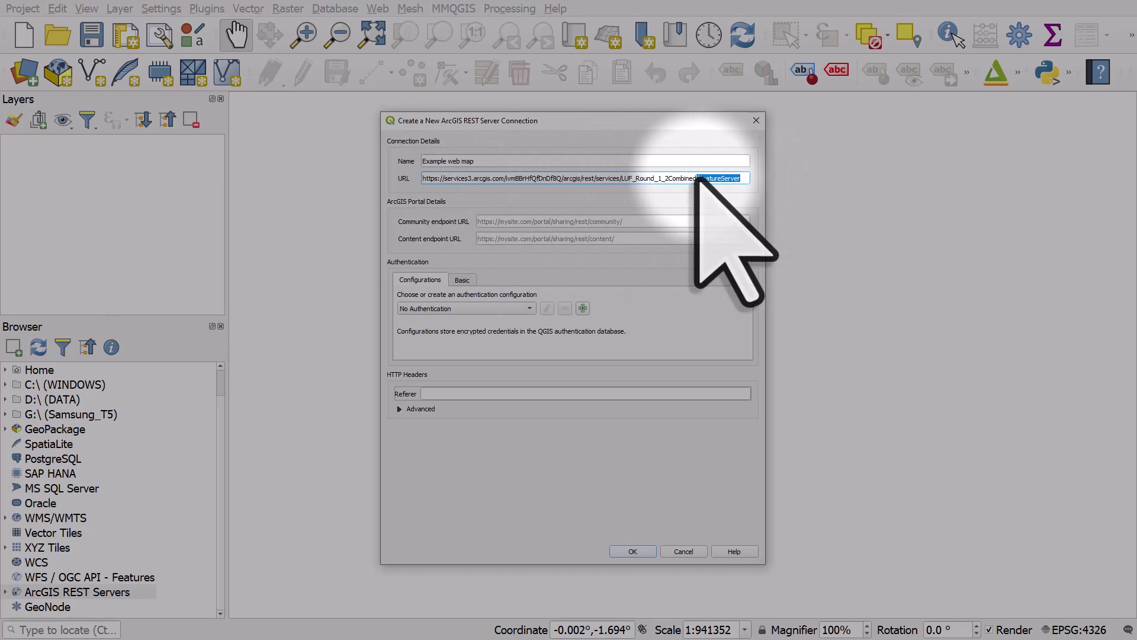
pyautogui.click(633, 550)
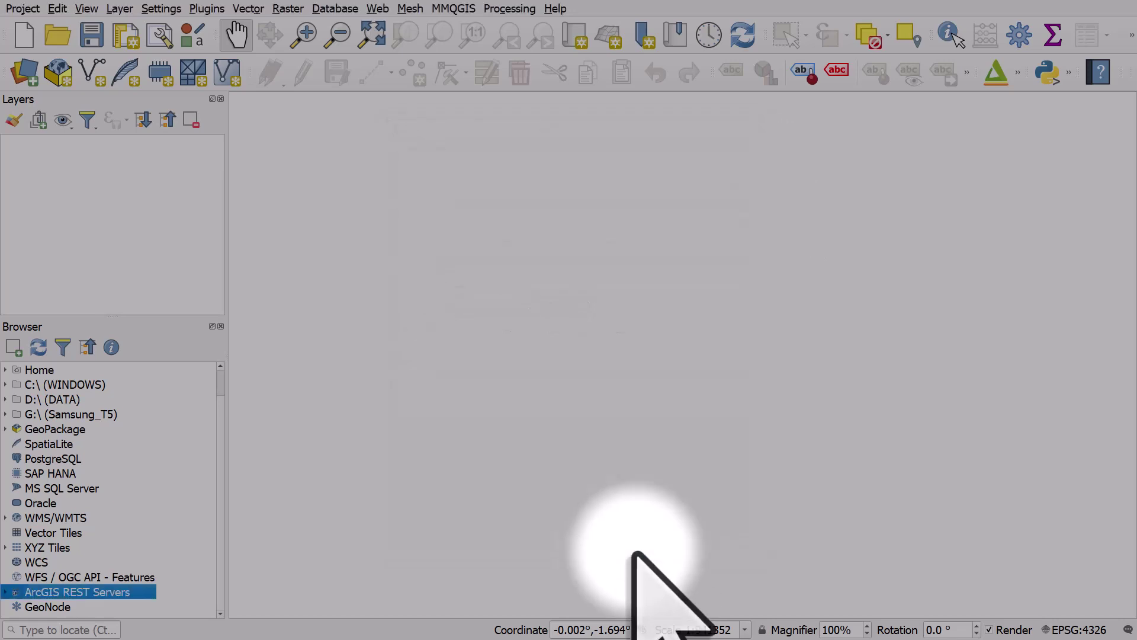
# Step: Expand ArcGIS REST Servers > Example web map and add LevellingUpFund_Point_Dec21 to the map
pyautogui.click(5, 592)
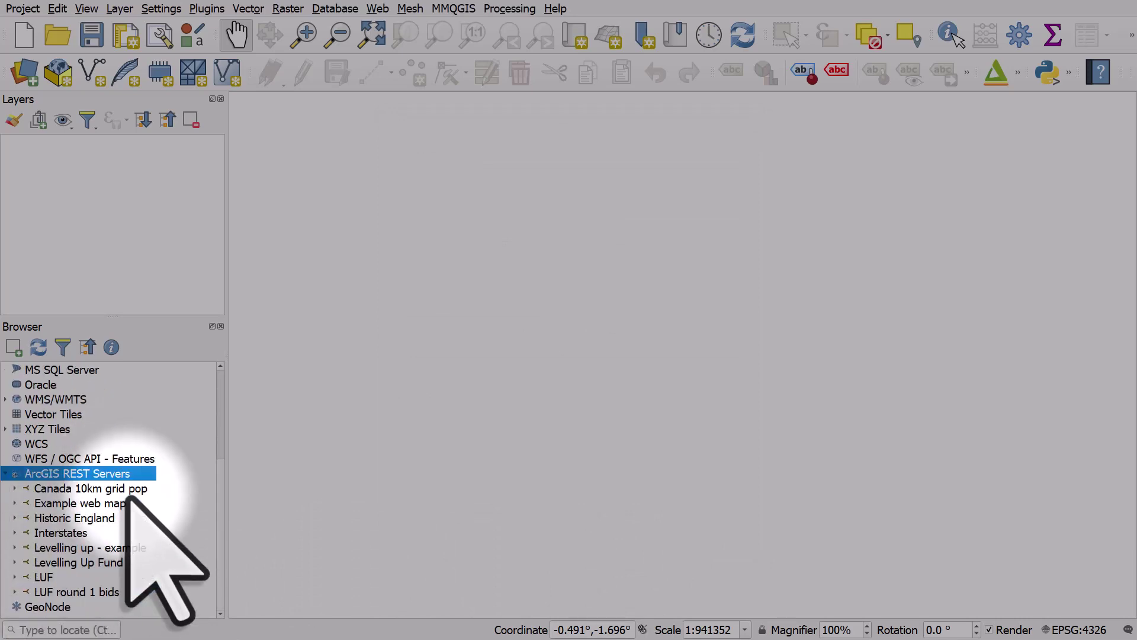
pyautogui.click(59, 503)
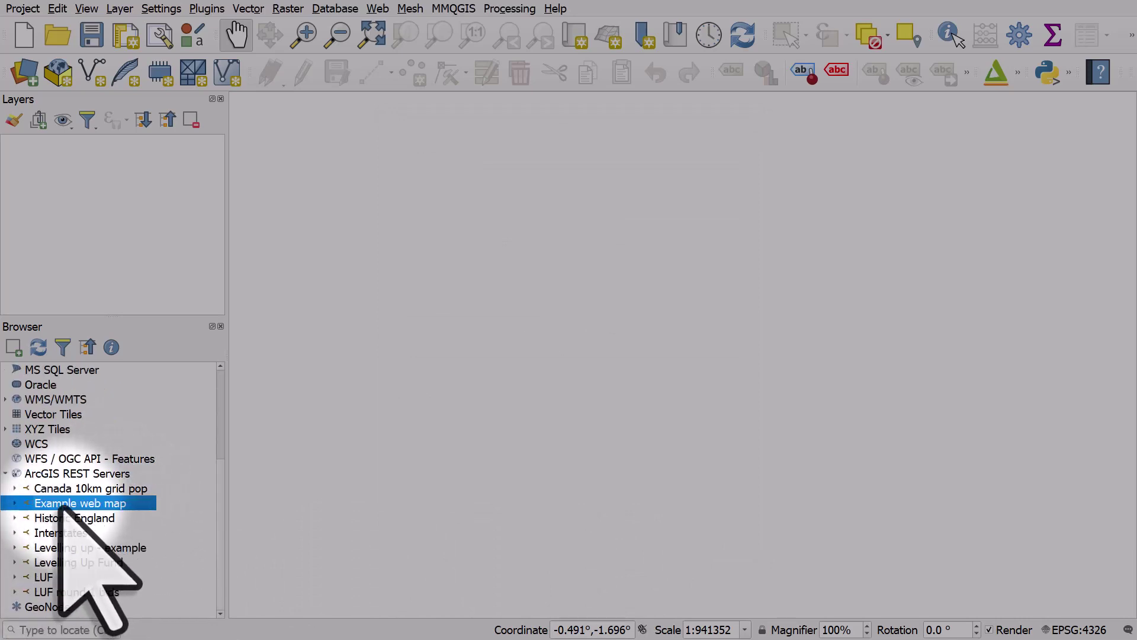
pyautogui.click(15, 503)
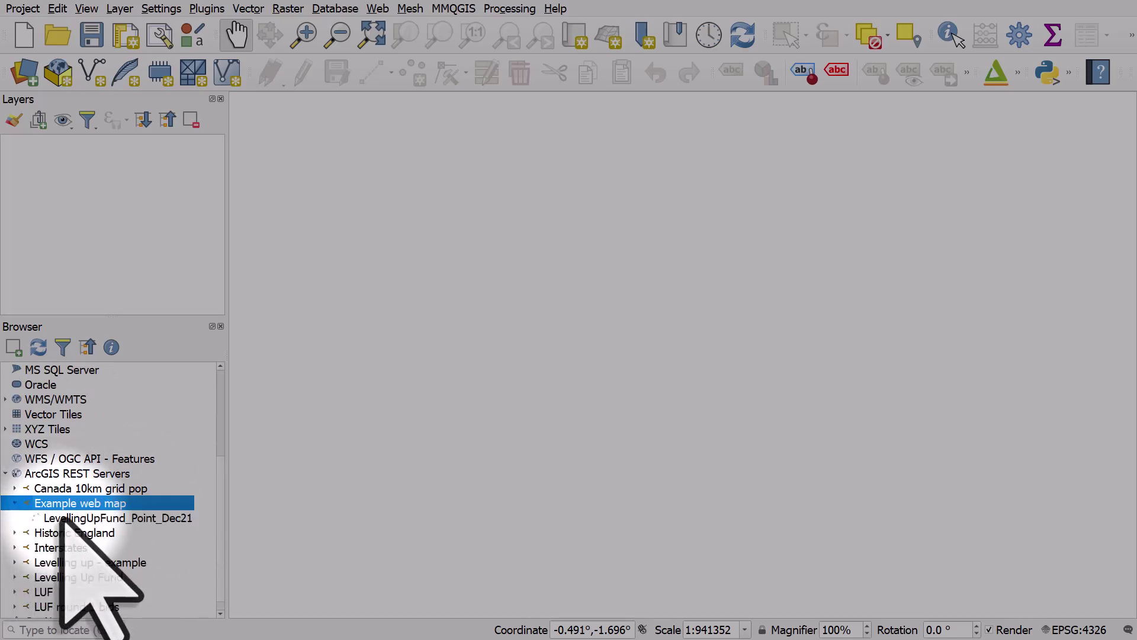
pyautogui.click(113, 518)
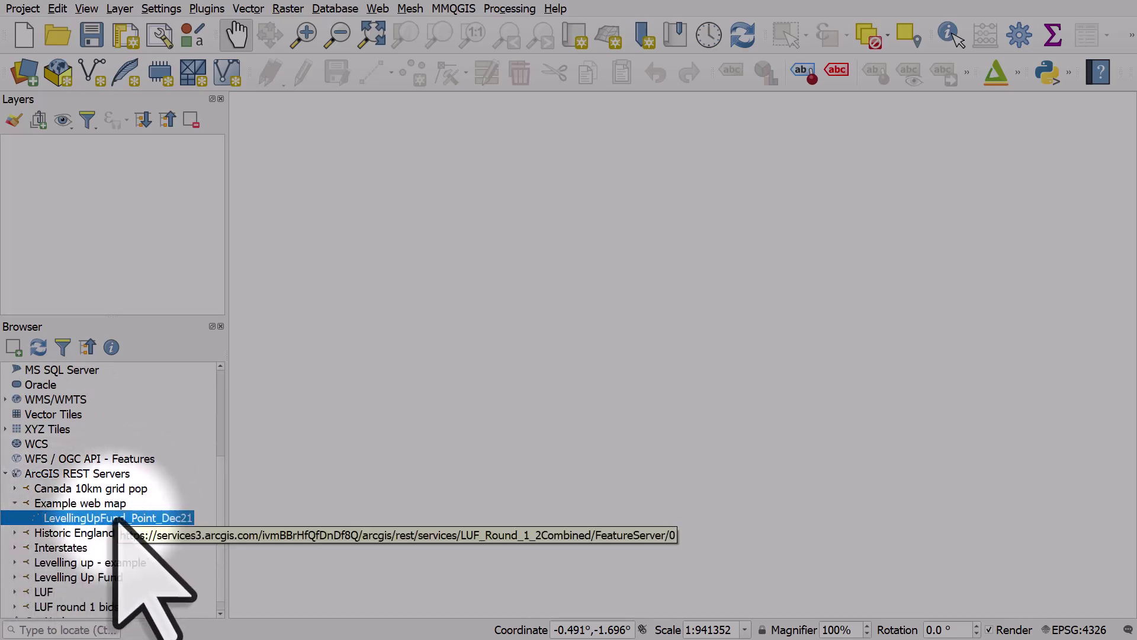
pyautogui.doubleClick(117, 519)
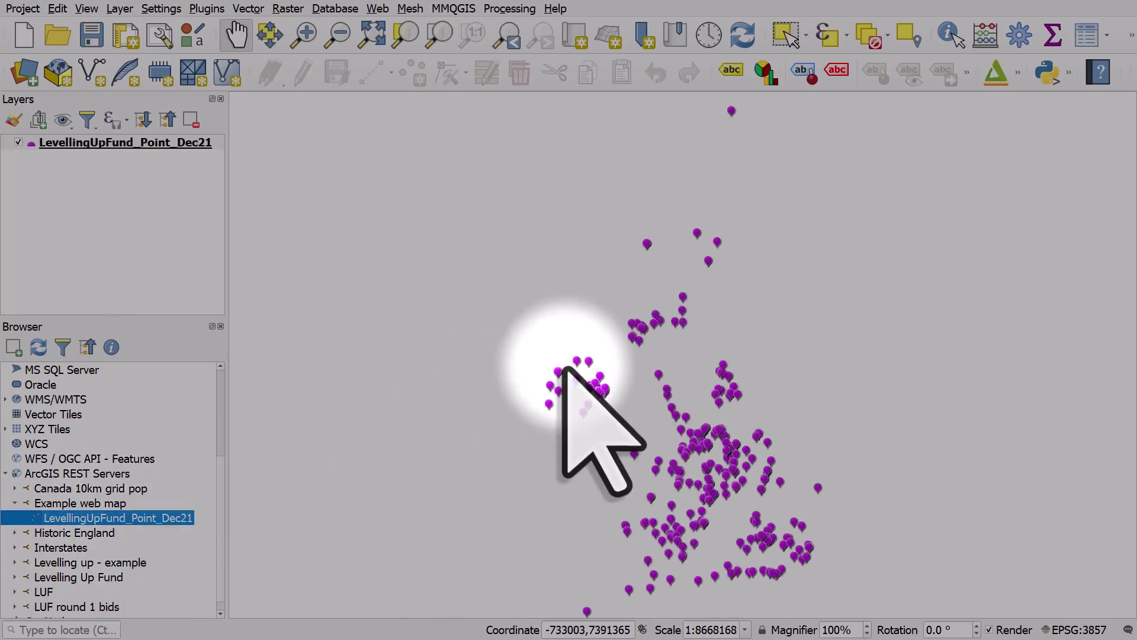
# Step: Save the layer's features as ESRI Shapefile levelling-up-round-1&2.shp and hide the original web layer
pyautogui.rightClick(167, 145)
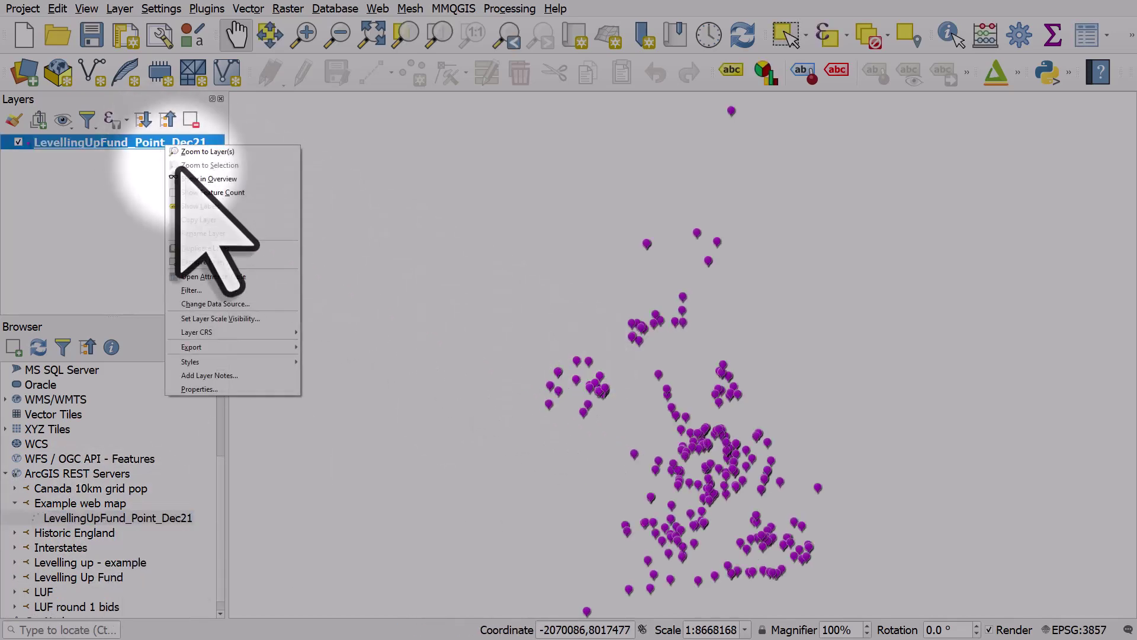
pyautogui.moveTo(285, 347)
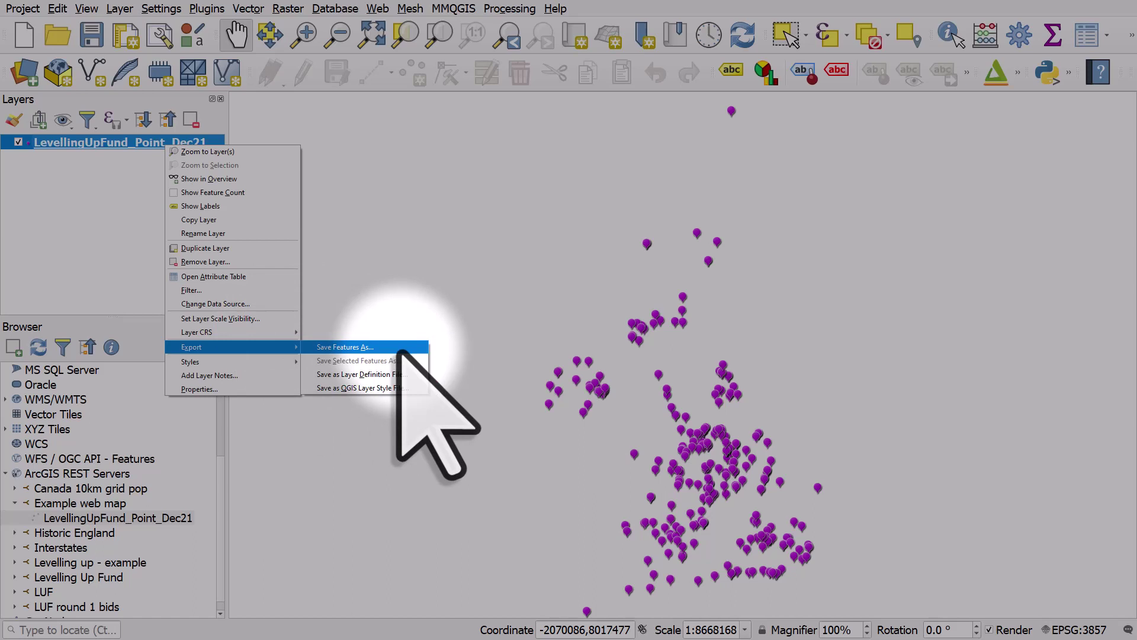
pyautogui.click(398, 349)
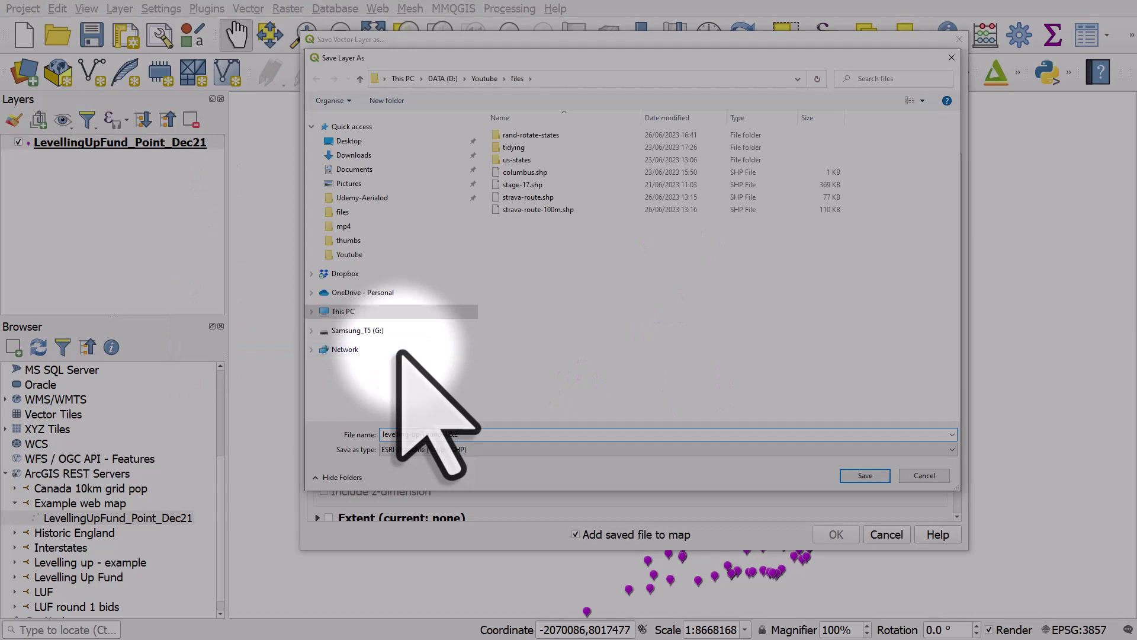
pyautogui.click(864, 476)
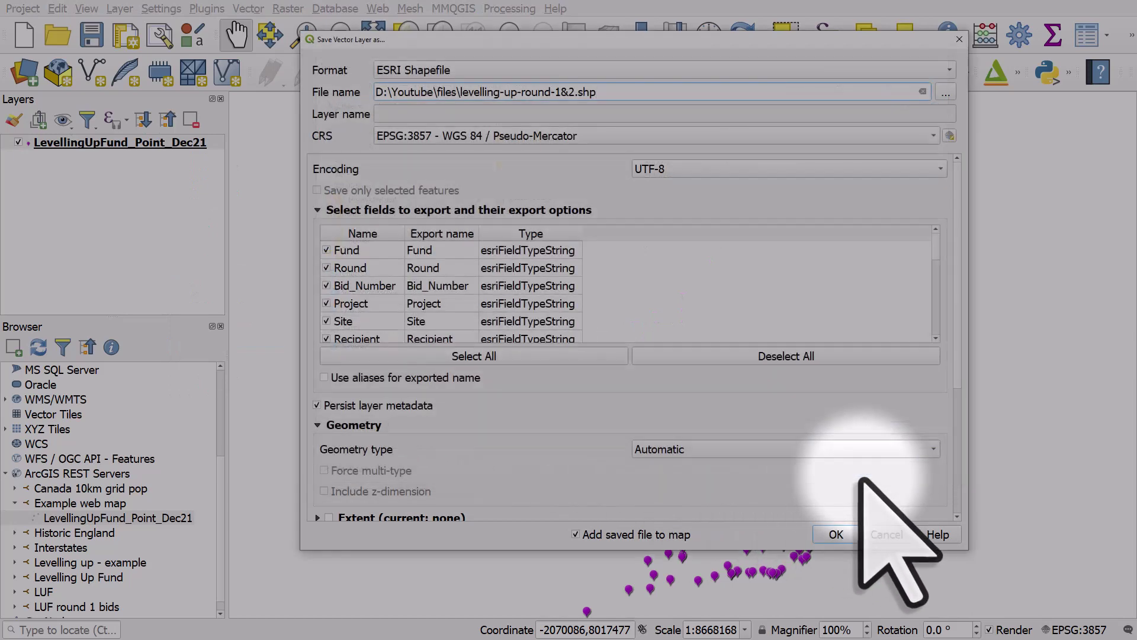
pyautogui.click(844, 535)
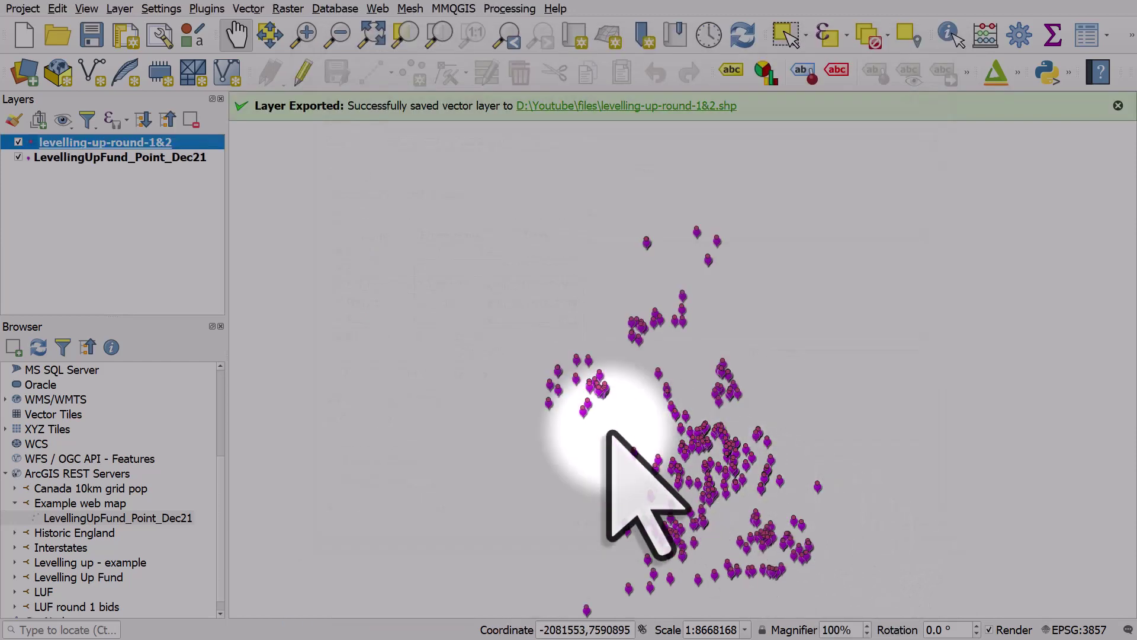
pyautogui.click(18, 157)
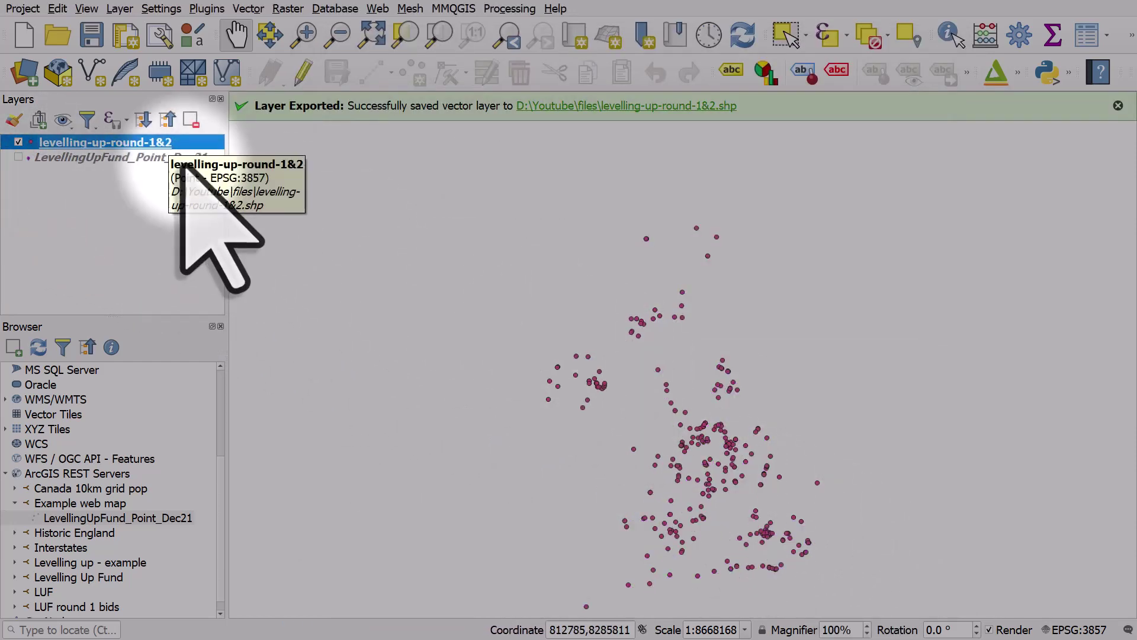
pyautogui.click(1080, 42)
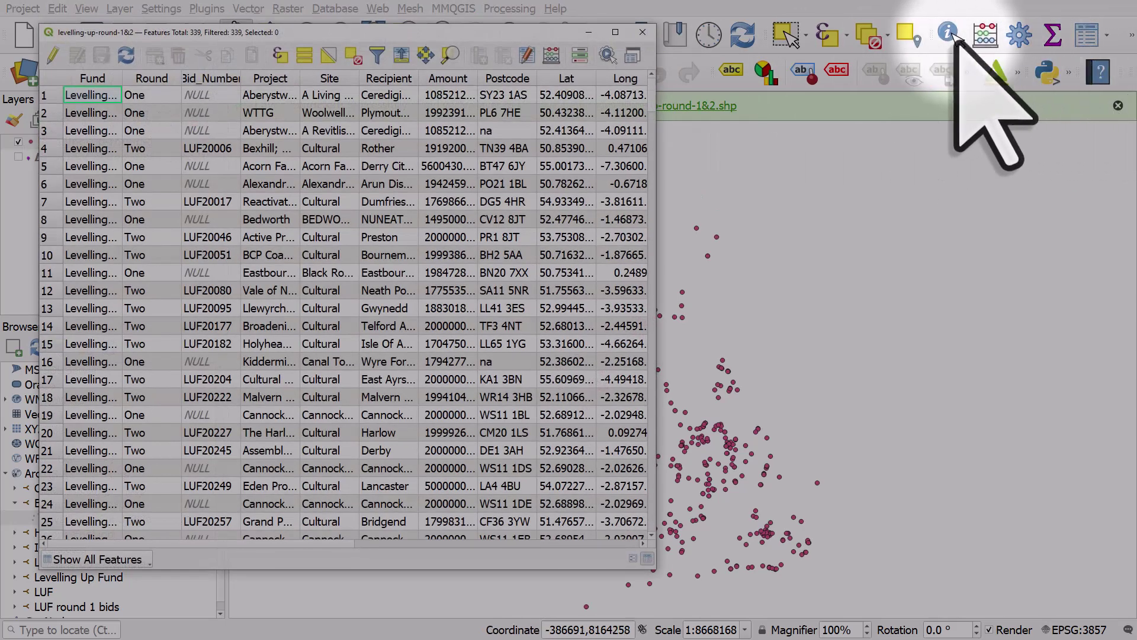
pyautogui.click(642, 32)
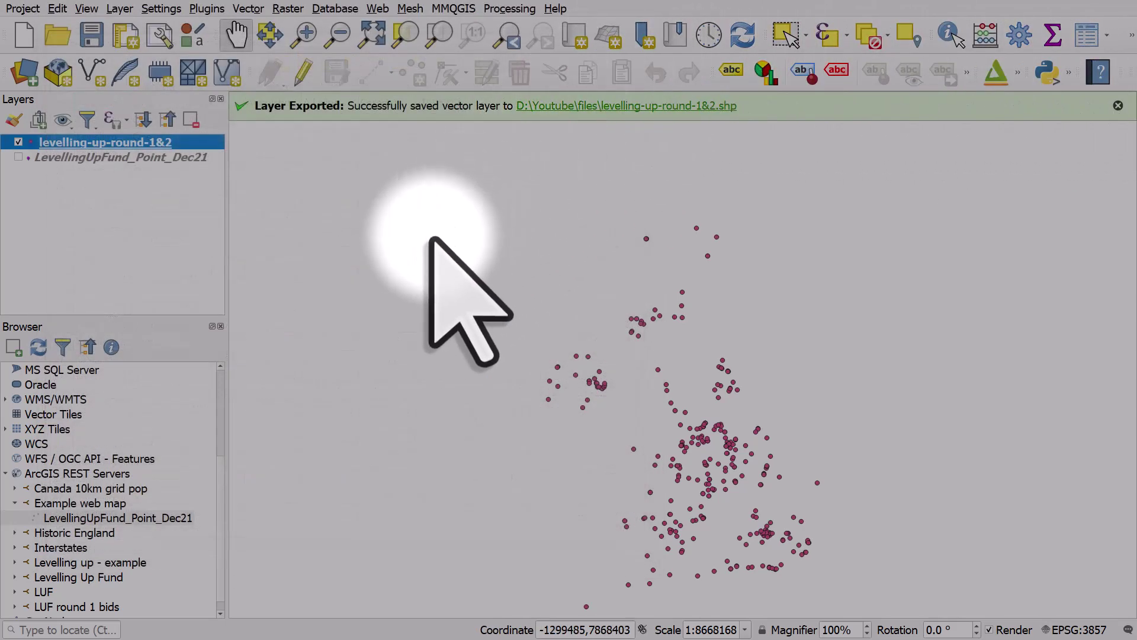